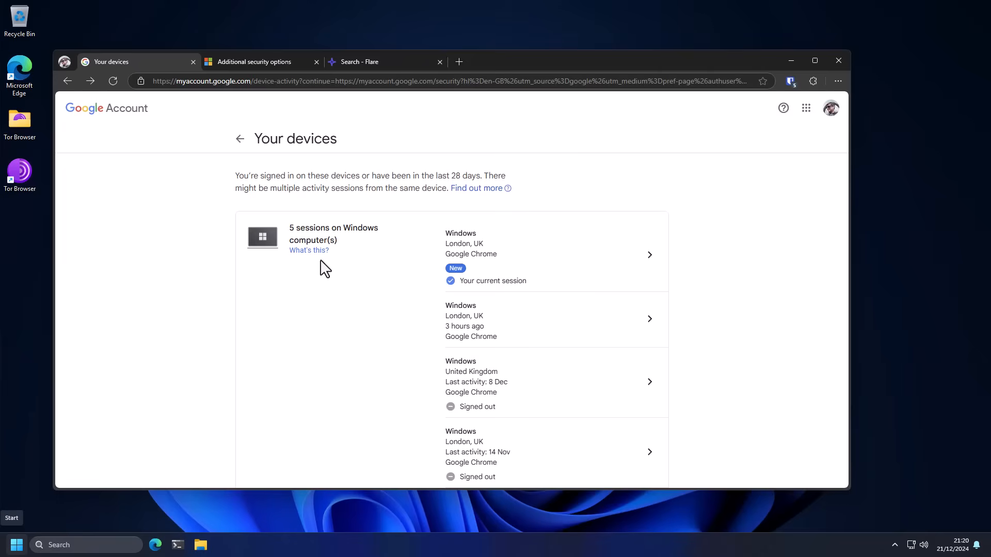
Launch the 'redline stealer' desktop file, dismiss its ERROR dialog, and restore the browser window
{"action": "left_click", "coordinate": [838, 61]}
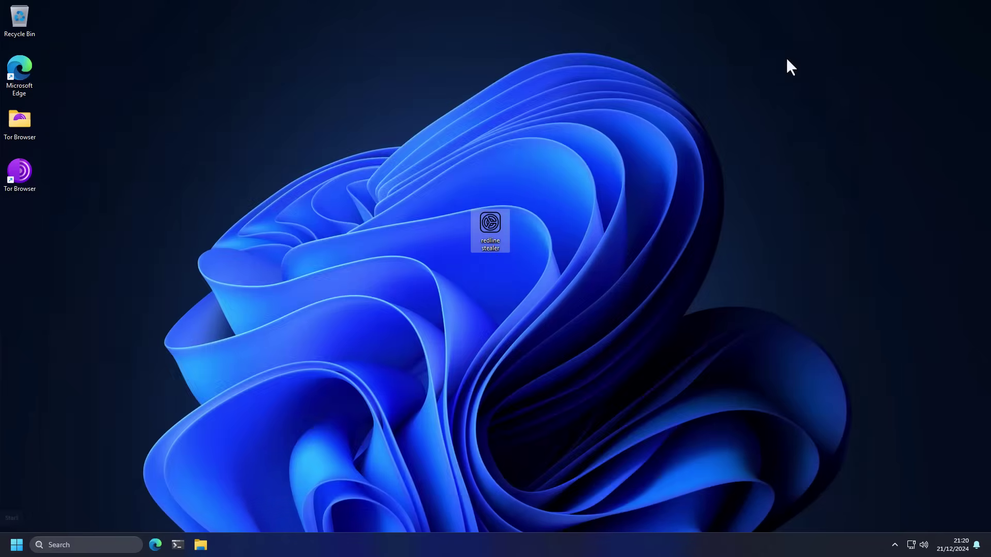
{"action": "left_click", "coordinate": [554, 243]}
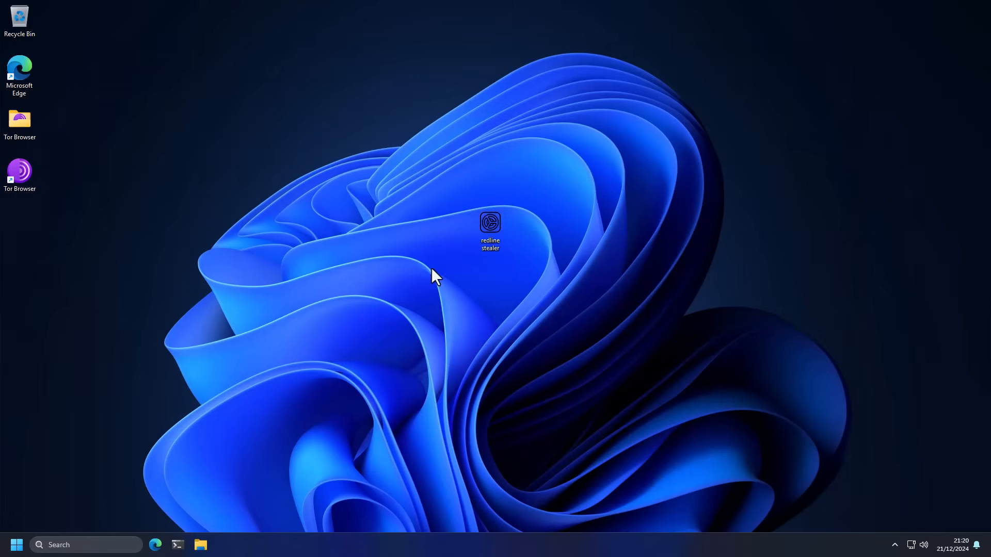
{"action": "double_click", "coordinate": [485, 233]}
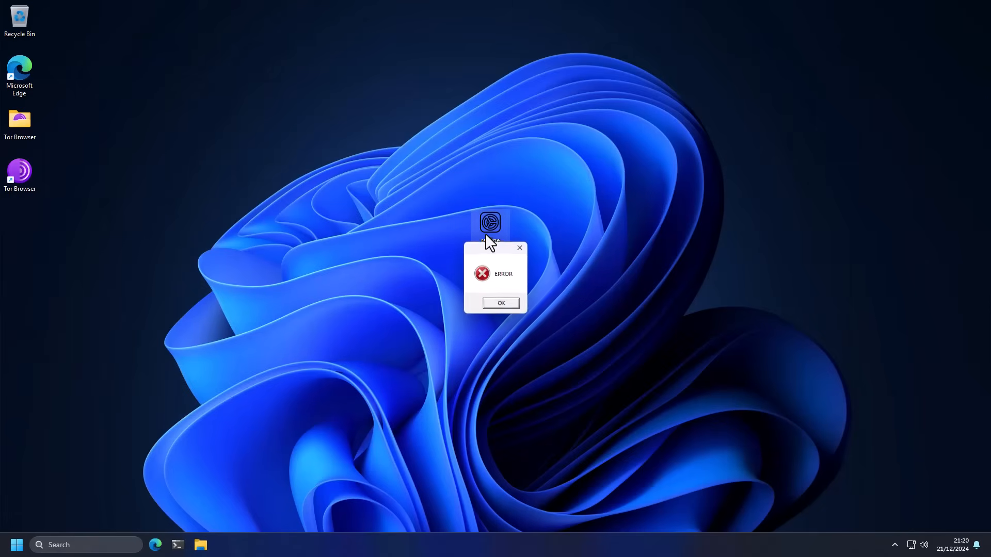
{"action": "left_click", "coordinate": [502, 305]}
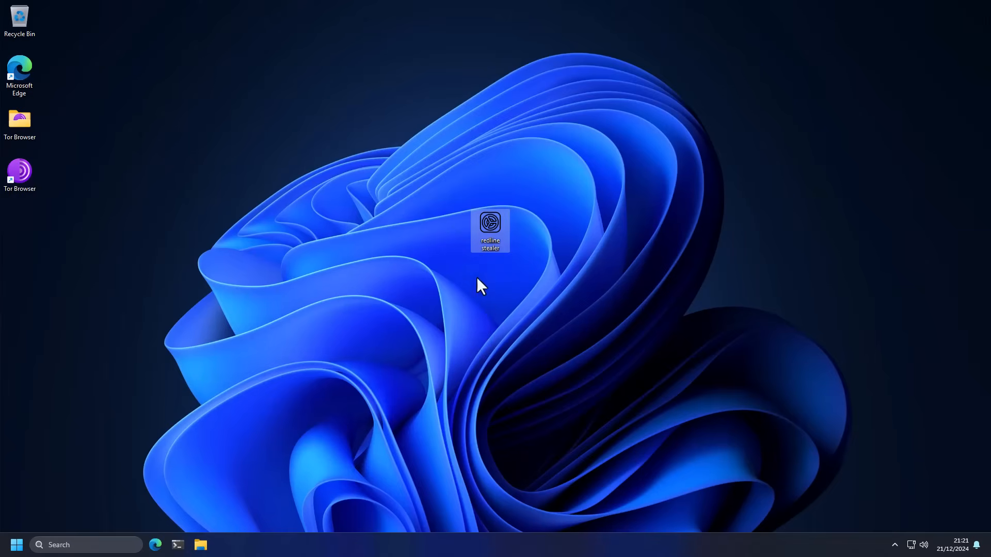
{"action": "left_click", "coordinate": [155, 545]}
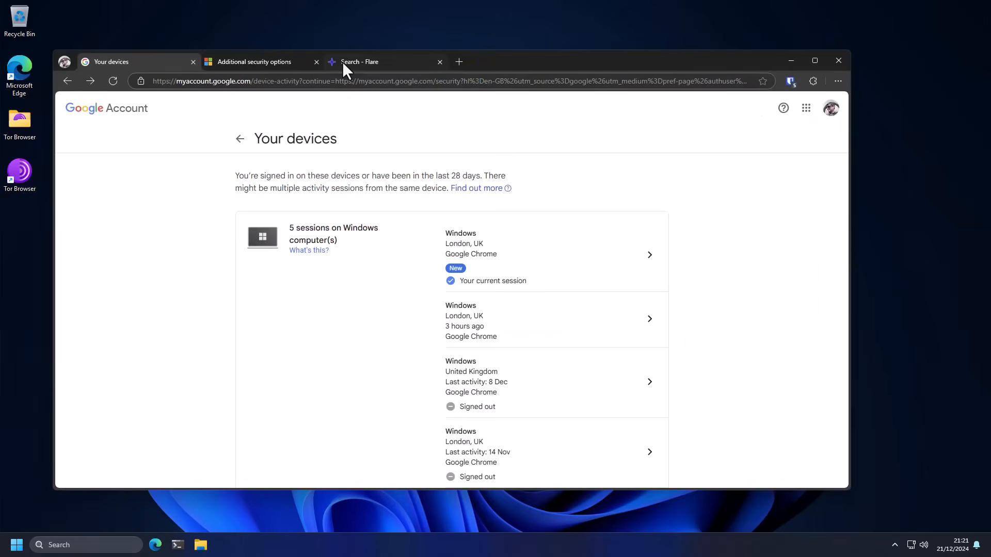
{"action": "left_click", "coordinate": [342, 61]}
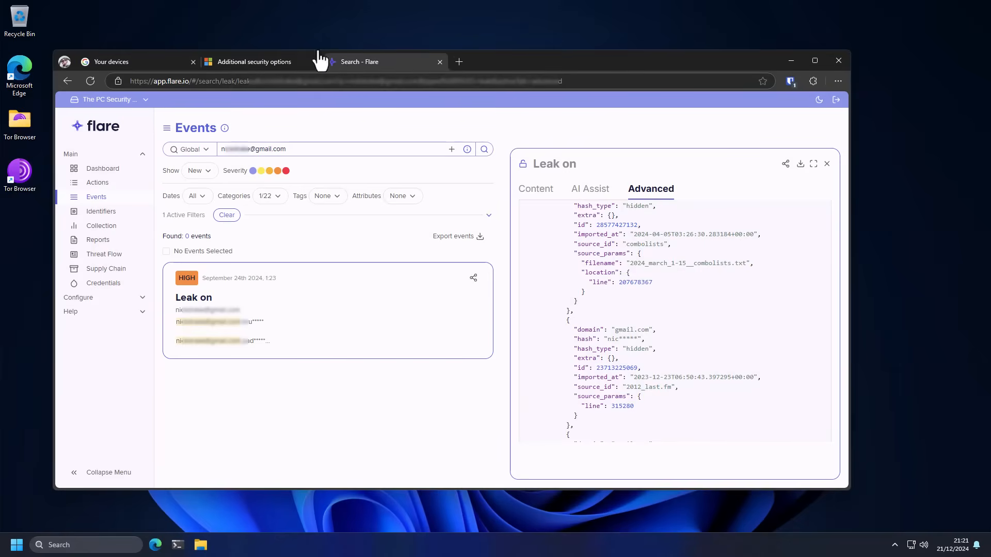
{"action": "left_click_drag", "start_coordinate": [616, 330], "coordinate": [646, 330]}
{"action": "left_click", "coordinate": [667, 317]}
{"action": "scroll", "coordinate": [670, 312], "scroll_direction": "up", "scroll_amount": 5}
{"action": "scroll", "coordinate": [671, 312], "scroll_direction": "up", "scroll_amount": 5}
{"action": "scroll", "coordinate": [671, 312], "scroll_direction": "up", "scroll_amount": 3}
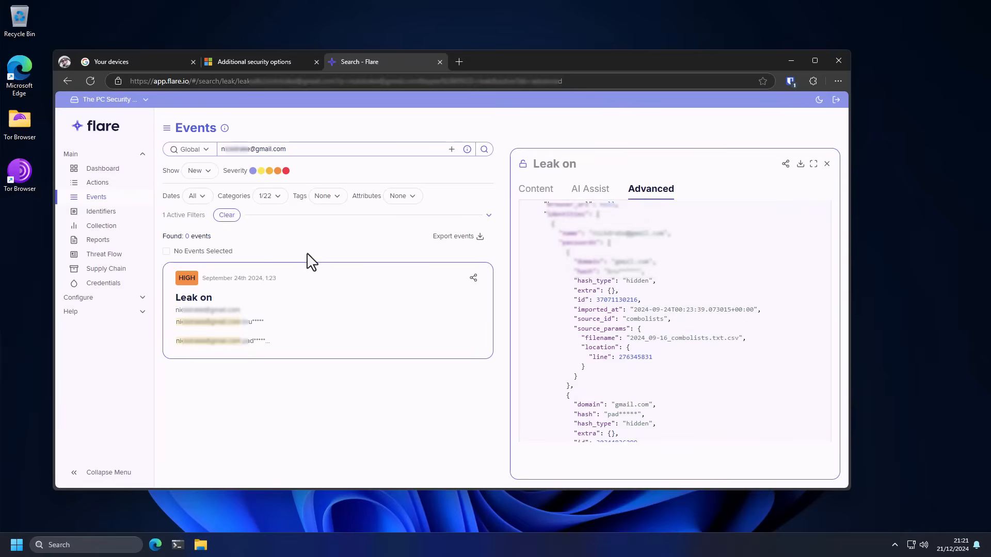
{"action": "left_click", "coordinate": [124, 61]}
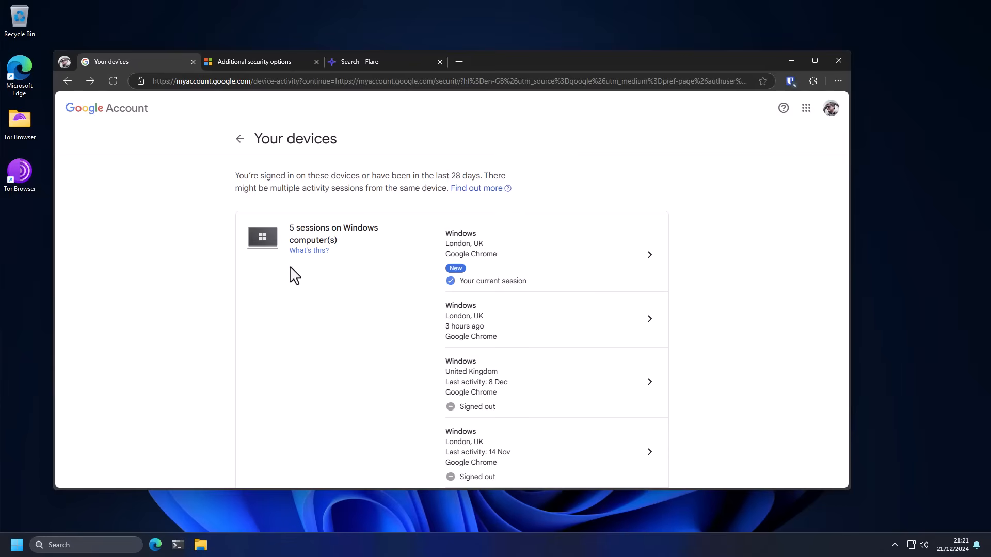
Switch to the Microsoft account's Additional security options page with Sign out everywhere
{"action": "left_click", "coordinate": [246, 61]}
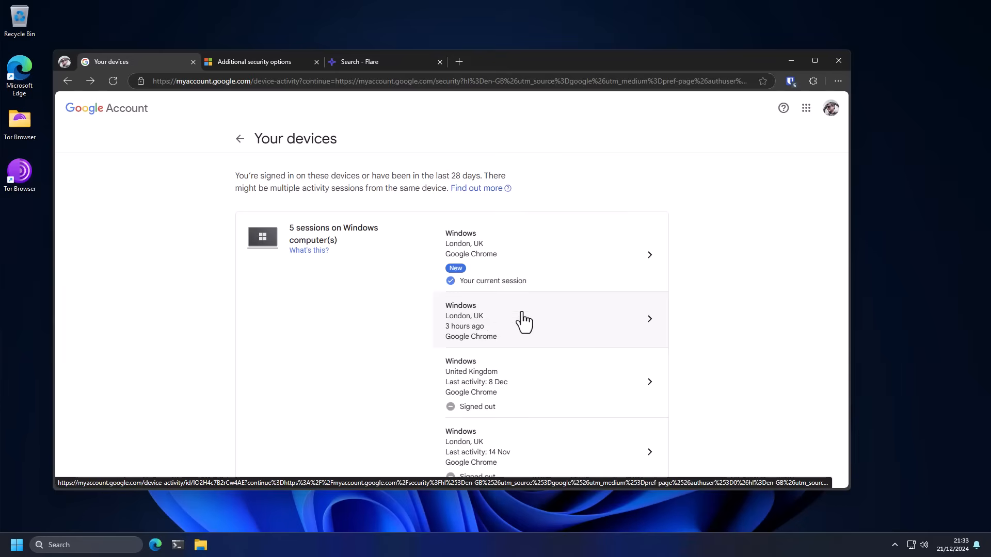
{"action": "left_click", "coordinate": [474, 313]}
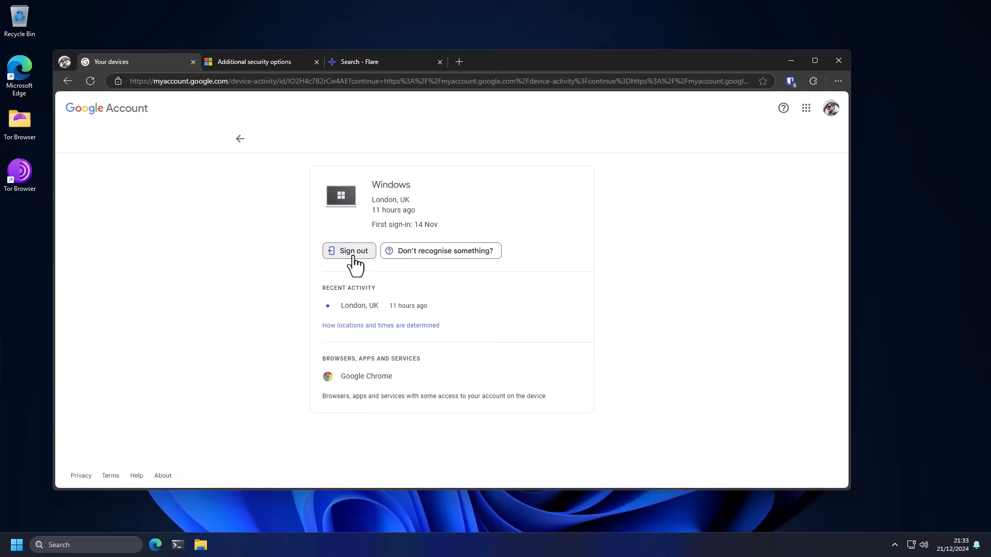
{"action": "left_click", "coordinate": [239, 139]}
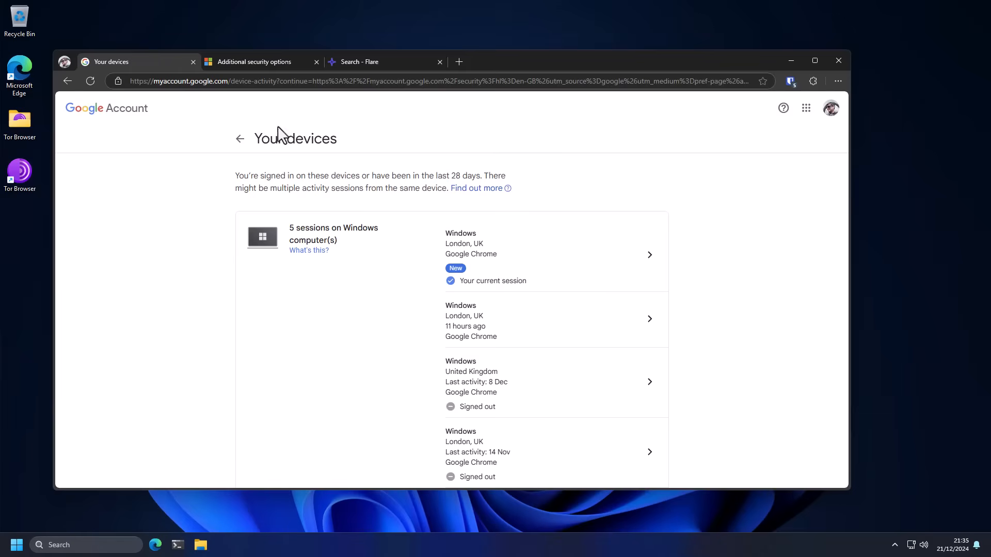
Return to the Microsoft Additional security options page after requesting Sign out everywhere
{"action": "left_click", "coordinate": [256, 61]}
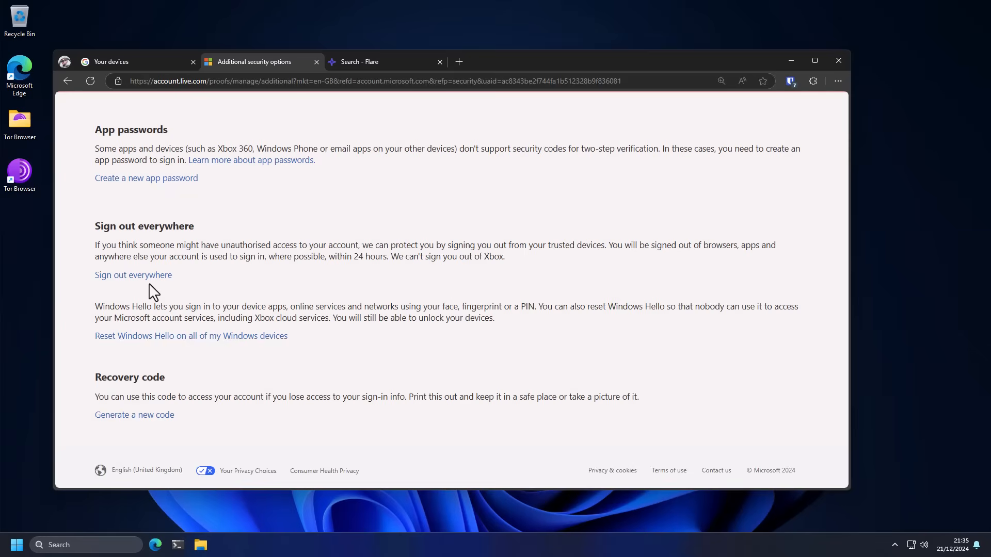
{"action": "left_click", "coordinate": [791, 61]}
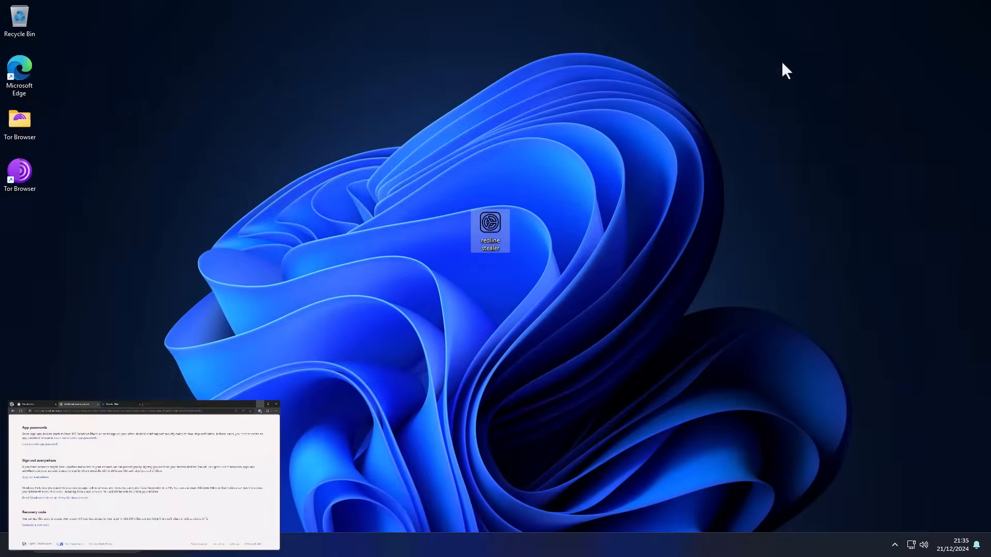
{"action": "left_click_drag", "start_coordinate": [415, 192], "coordinate": [635, 332]}
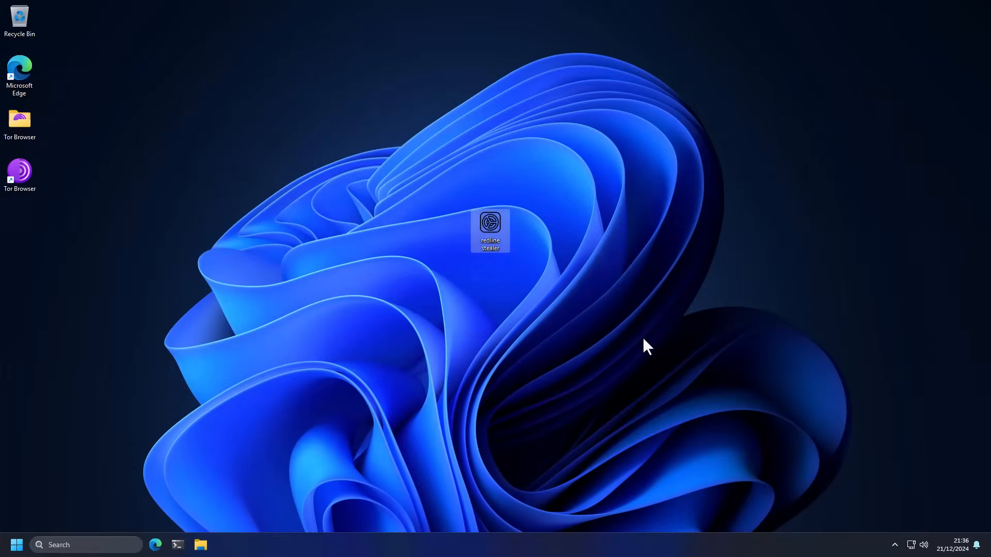
{"action": "left_click", "coordinate": [642, 337]}
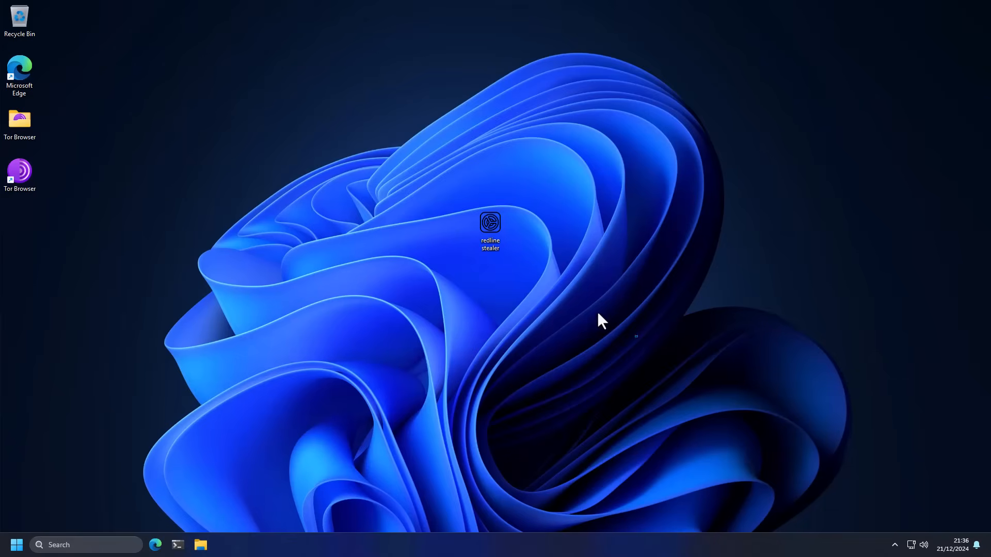
{"action": "left_click_drag", "start_coordinate": [635, 333], "coordinate": [364, 181]}
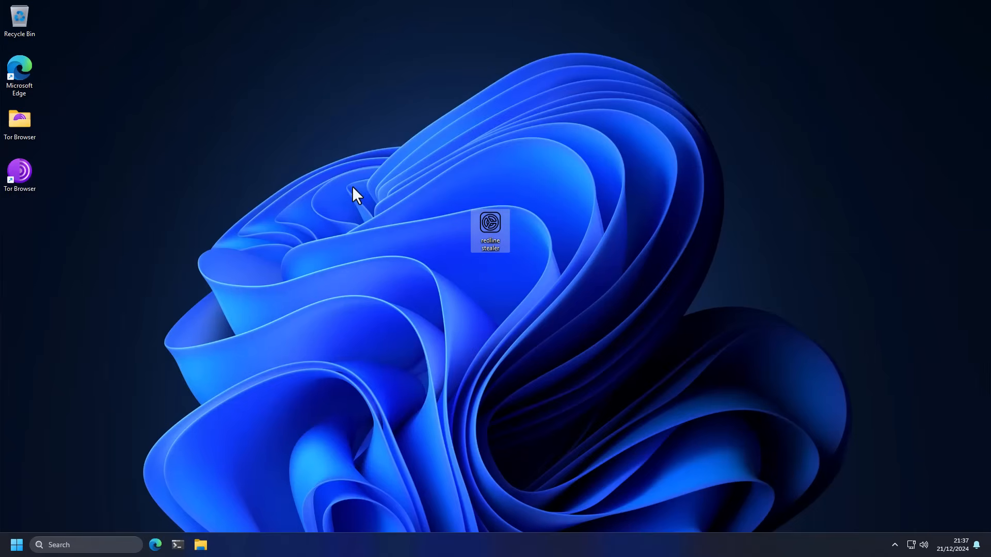
{"action": "left_click", "coordinate": [353, 186]}
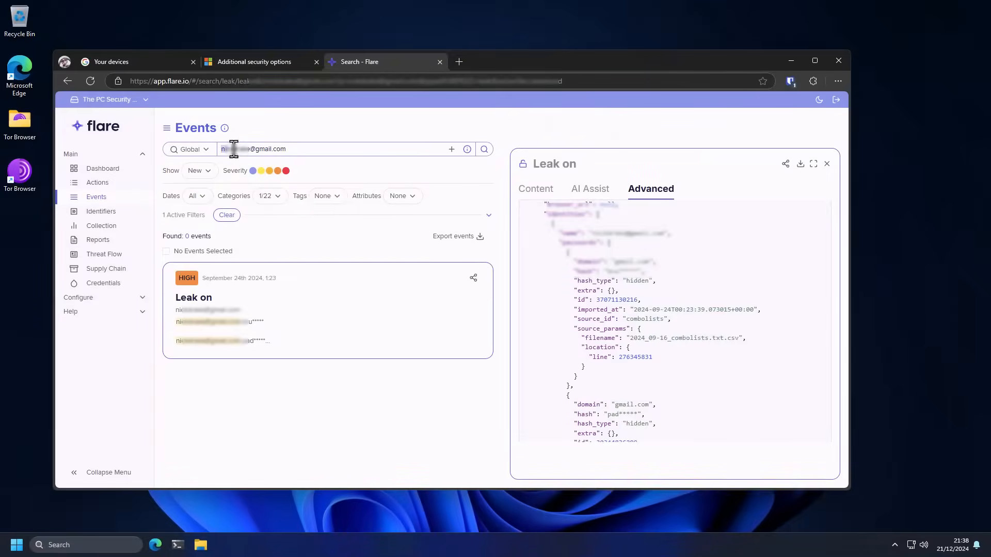
Replace the email query with thepcsecuritychannel.com and run the Flare events search
{"action": "left_click", "coordinate": [287, 149]}
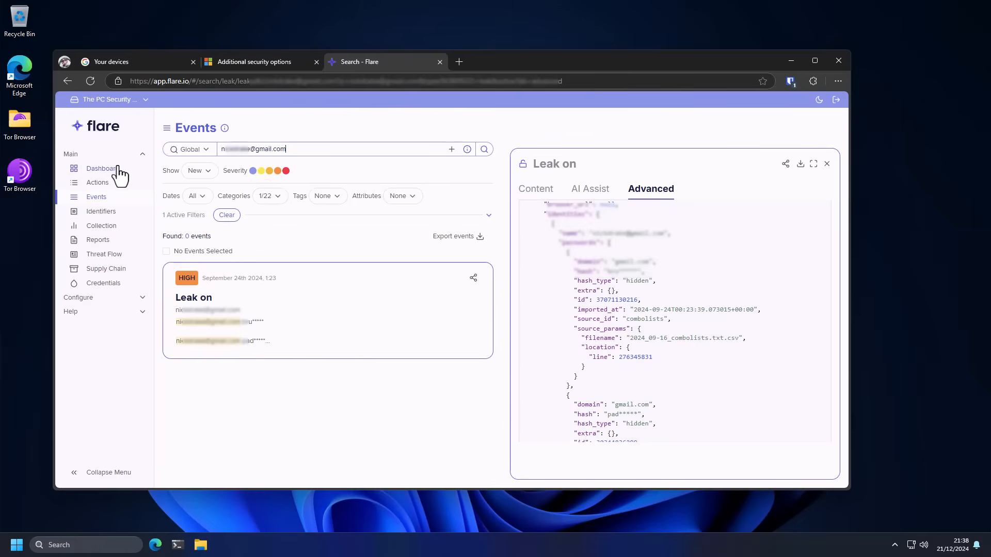
{"action": "triple_click", "coordinate": [256, 148]}
{"action": "type", "text": "thepcsecuritychannel"}
{"action": "type", "text": ".com"}
{"action": "key", "text": "Return"}
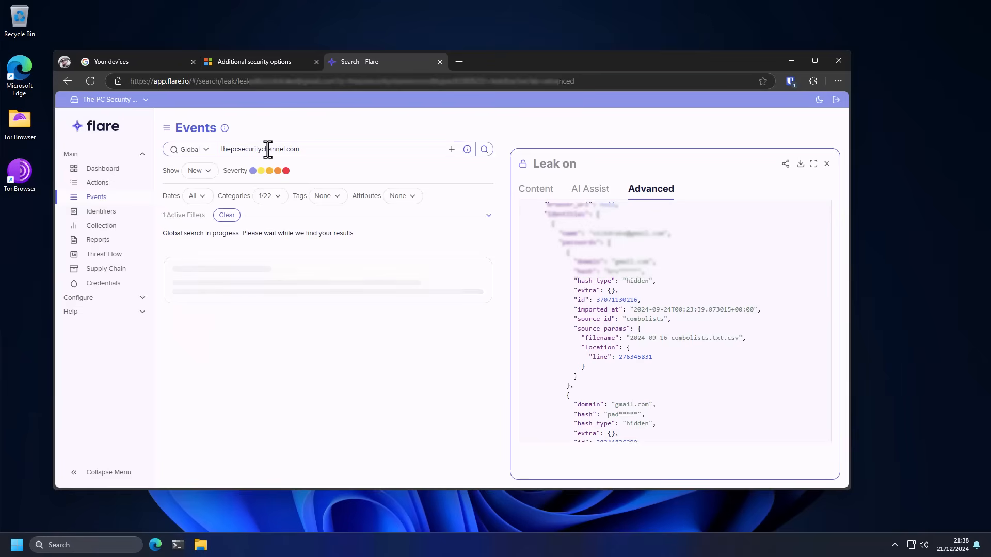
Apply all event categories to get 36 results, then go to the Flare dashboard overview
{"action": "left_click", "coordinate": [268, 195]}
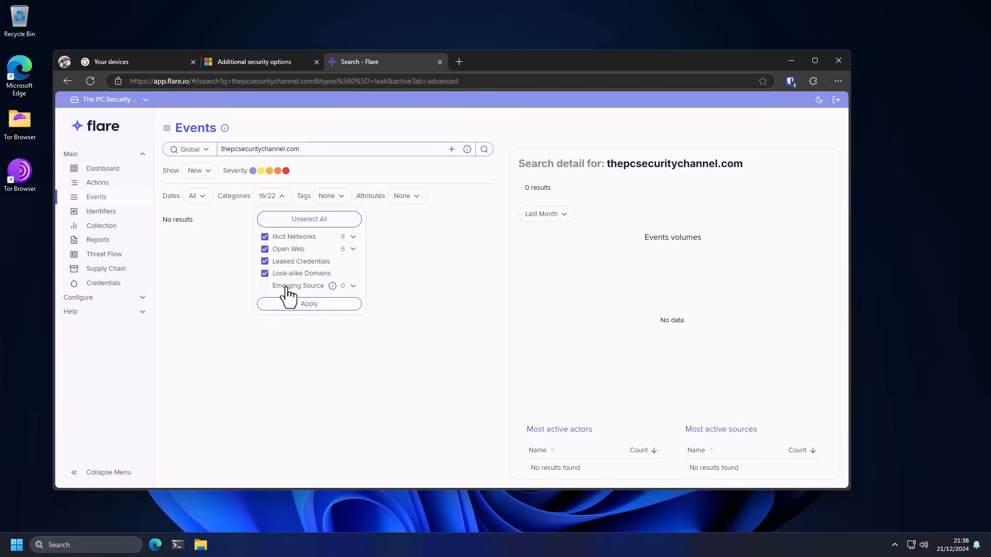
{"action": "left_click", "coordinate": [309, 304]}
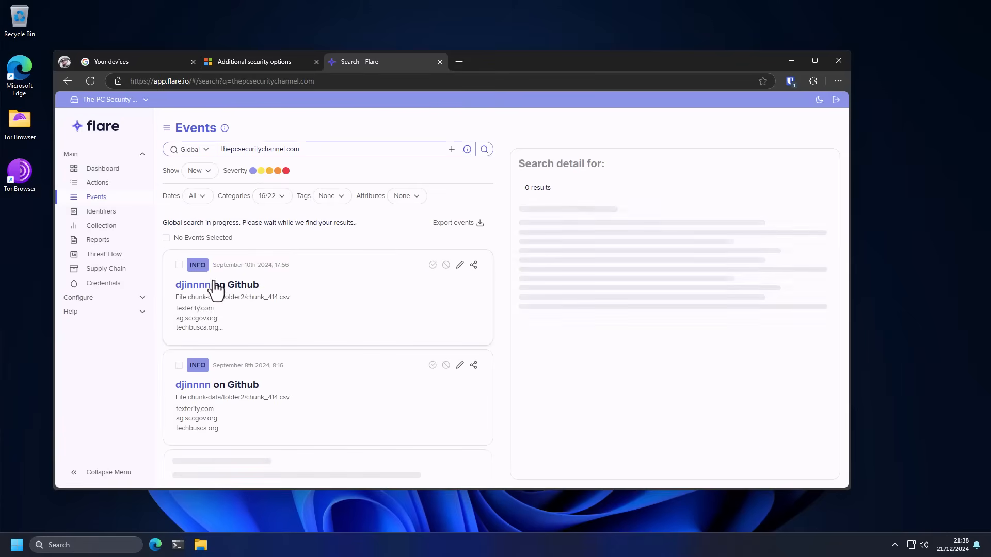
{"action": "scroll", "coordinate": [210, 304], "scroll_direction": "down", "scroll_amount": 1}
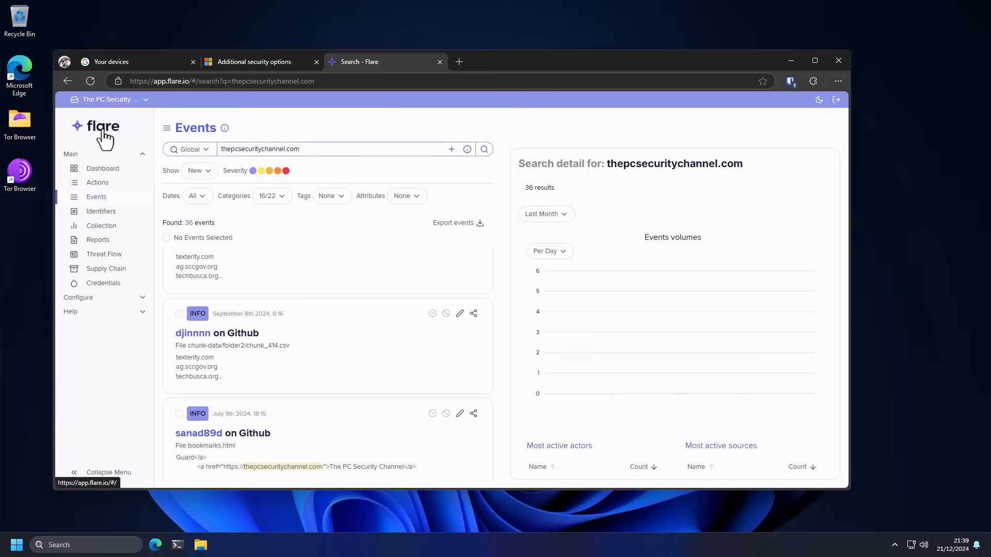
{"action": "left_click", "coordinate": [100, 169]}
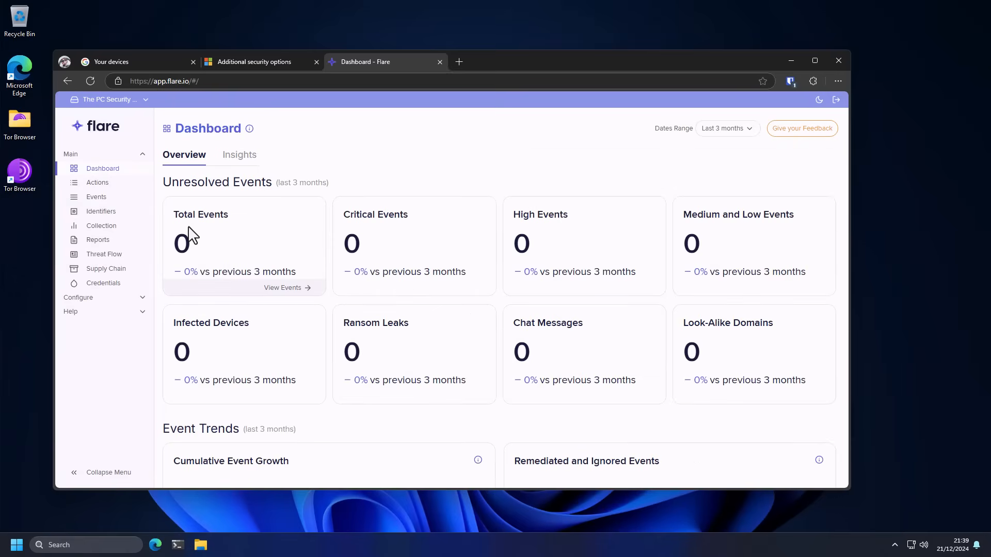
{"action": "scroll", "coordinate": [191, 237], "scroll_direction": "down", "scroll_amount": 2}
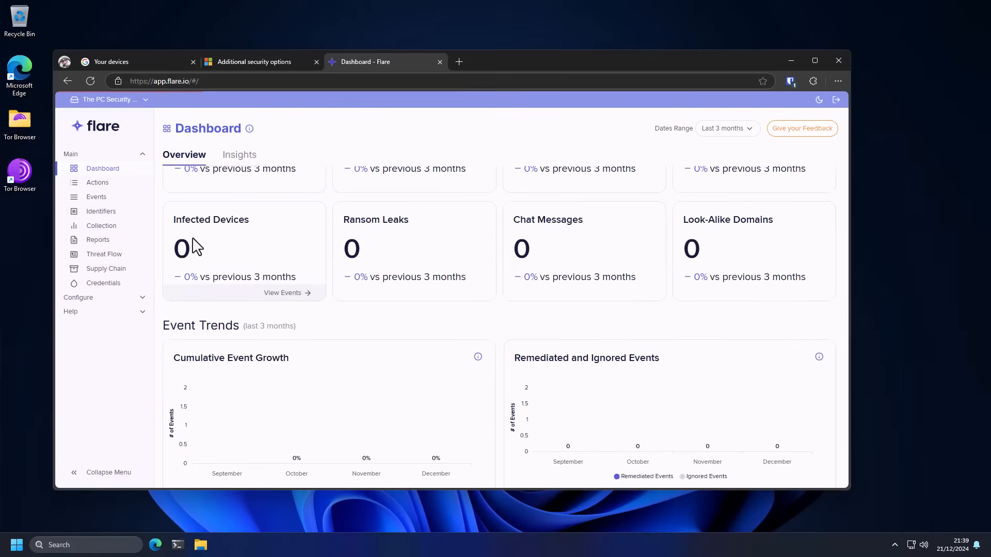
{"action": "scroll", "coordinate": [194, 240], "scroll_direction": "up", "scroll_amount": 2}
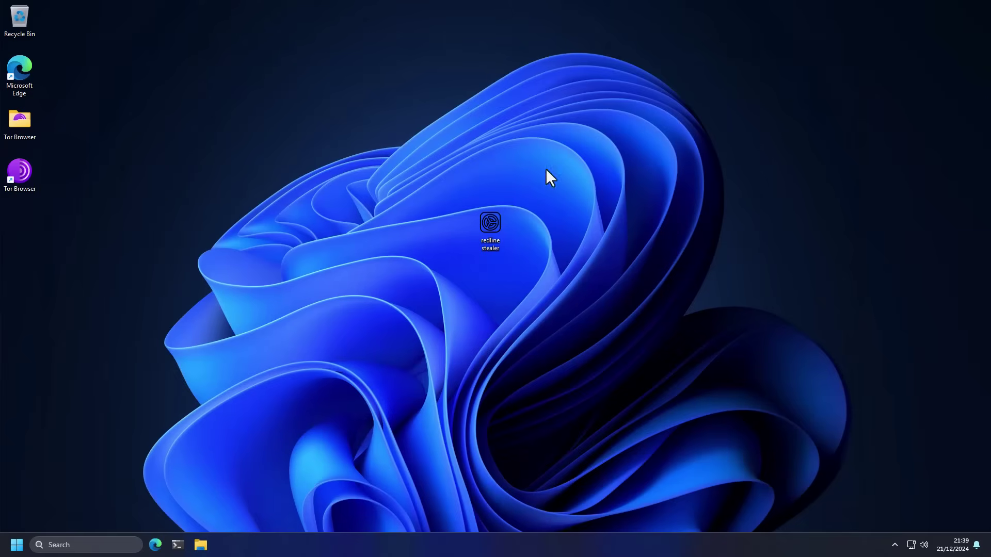
Review the dashboard Event Trends, then clear the search query on the domain's 36-event results
{"action": "left_click_drag", "start_coordinate": [536, 200], "coordinate": [446, 328]}
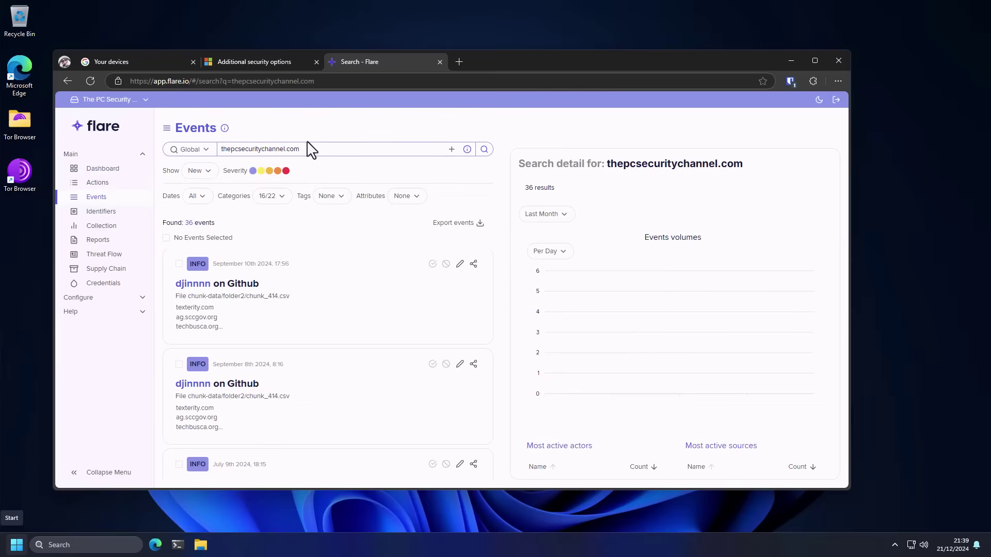
{"action": "key", "text": "ctrl+a"}
{"action": "key", "text": "BackSpace"}
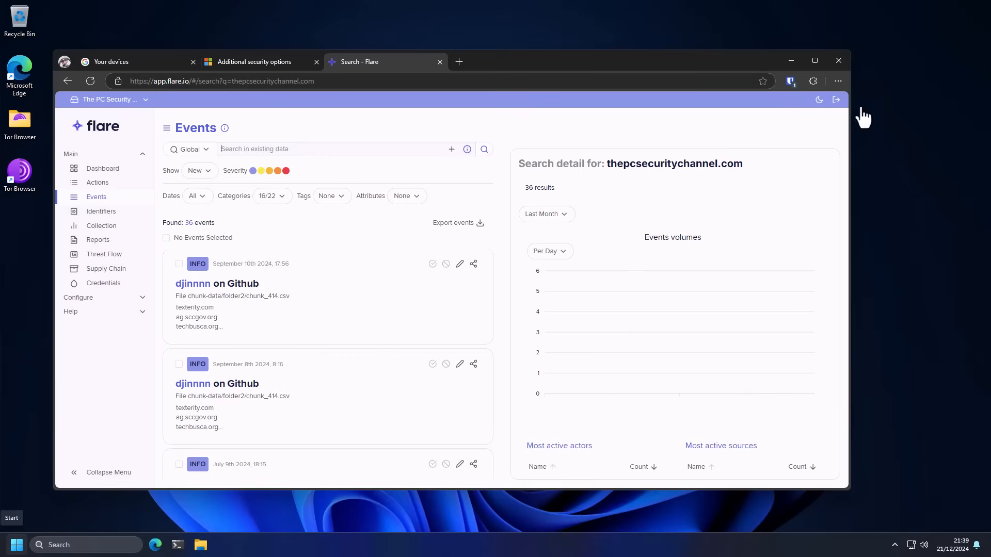
Close the Flare browser window to show the desktop with the redline stealer icon
{"action": "left_click", "coordinate": [839, 60]}
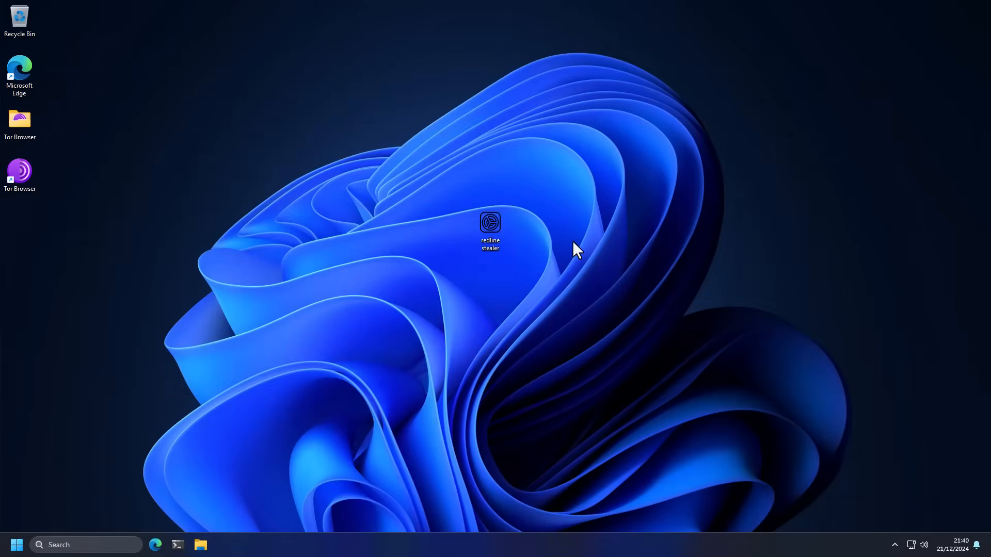